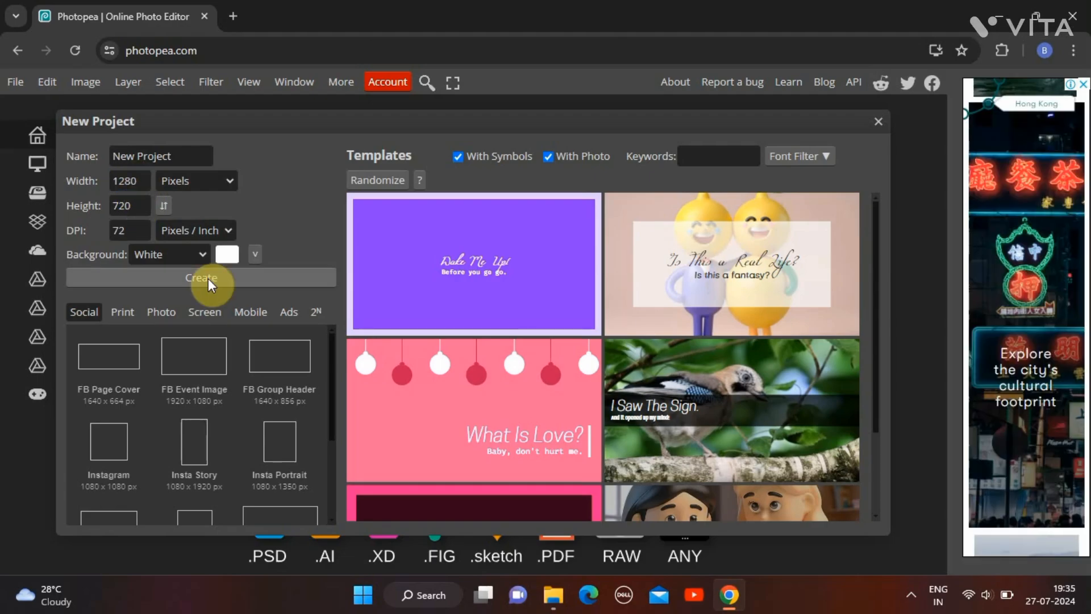
Create a 1280 × 720 px project with a white background and add a green (00ff00) Color Fill layer
click(208, 278)
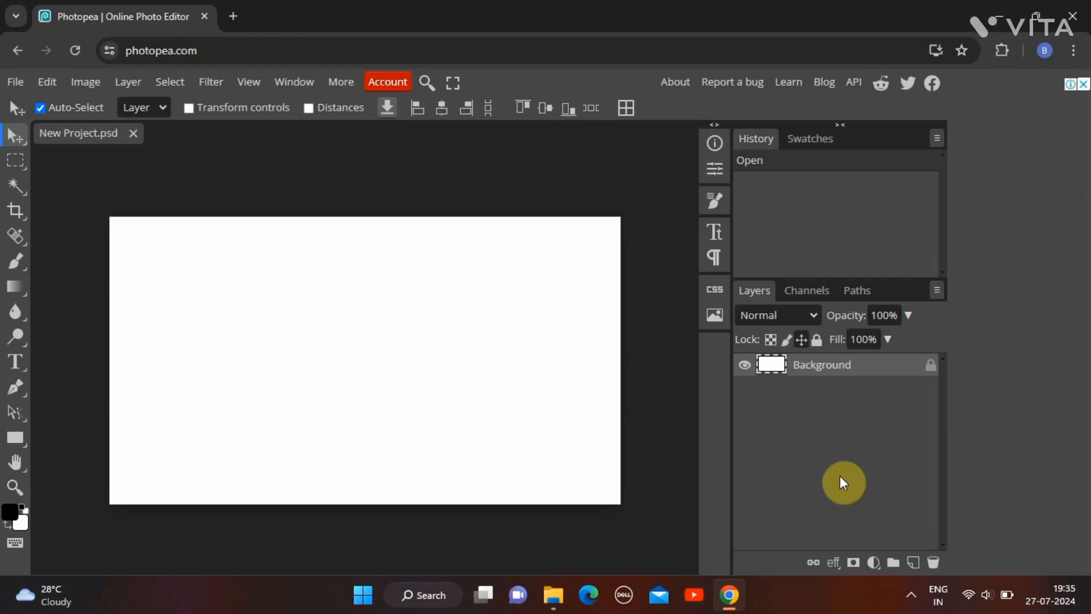
click(873, 563)
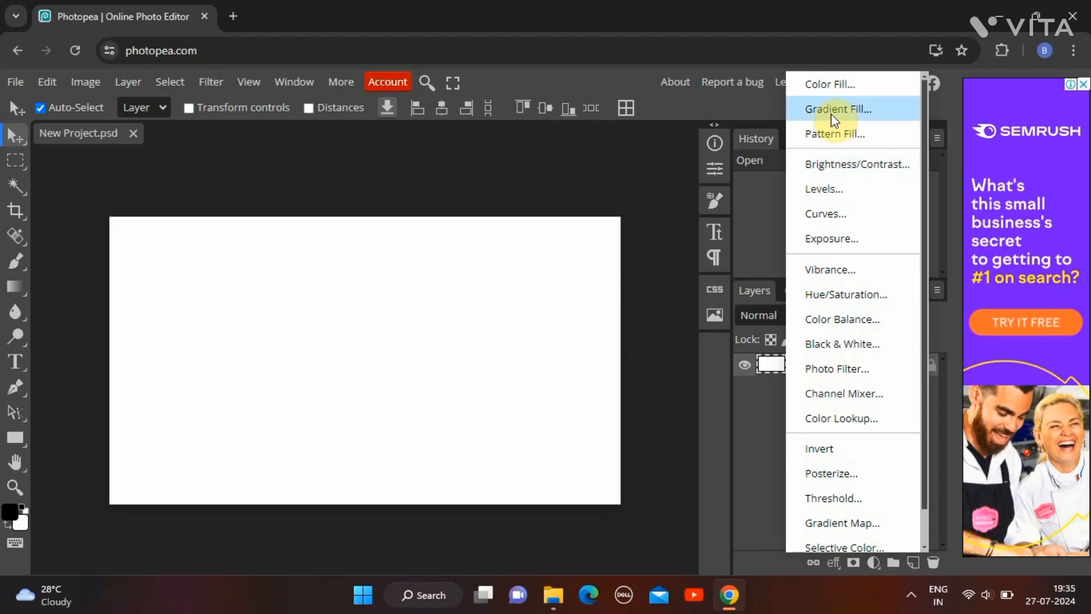
click(825, 85)
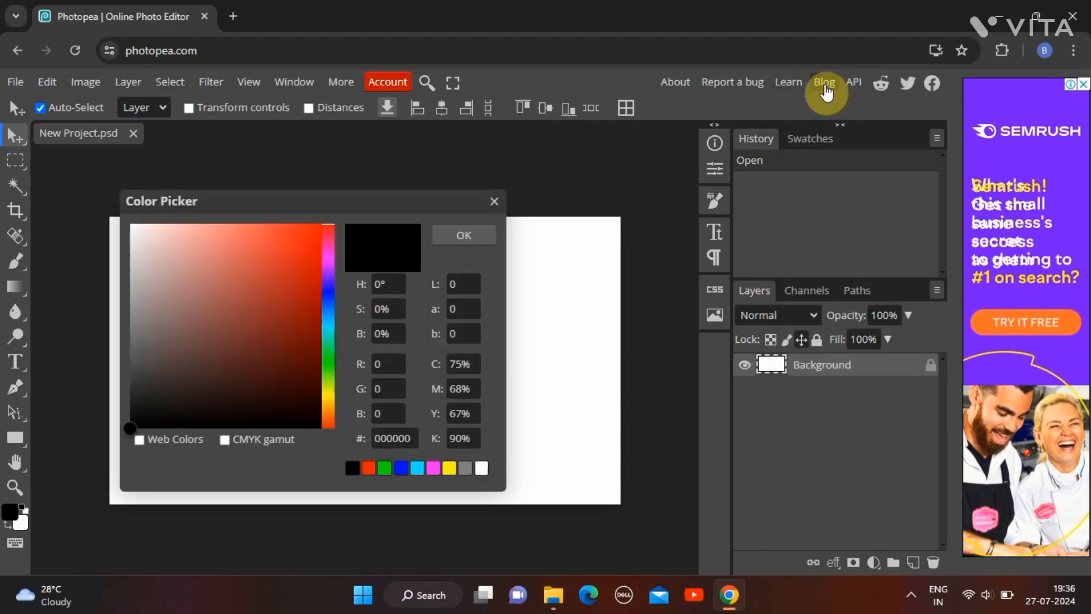
click(387, 283)
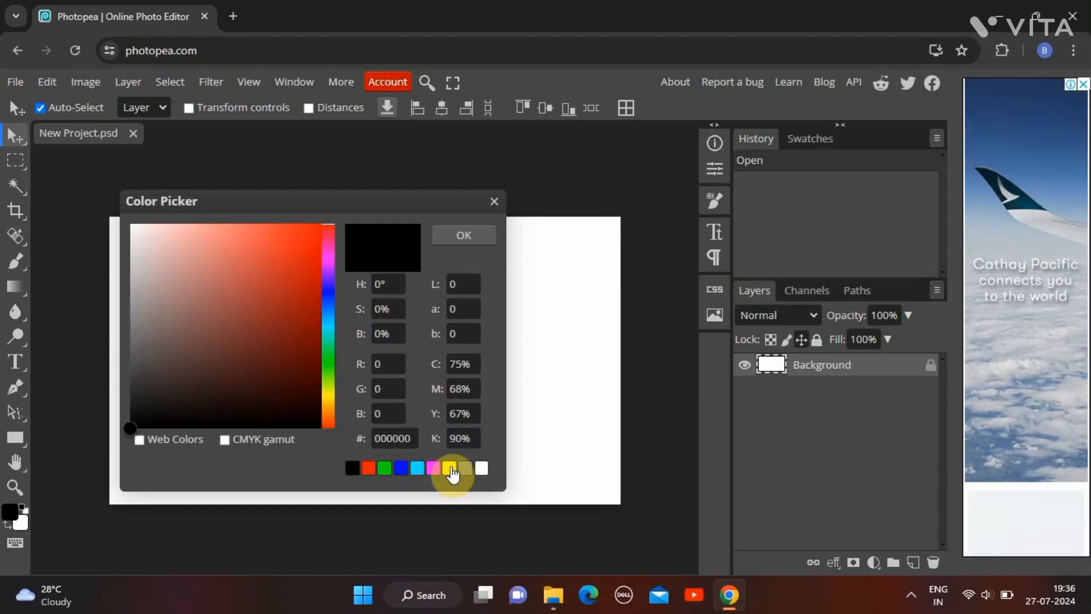
click(451, 469)
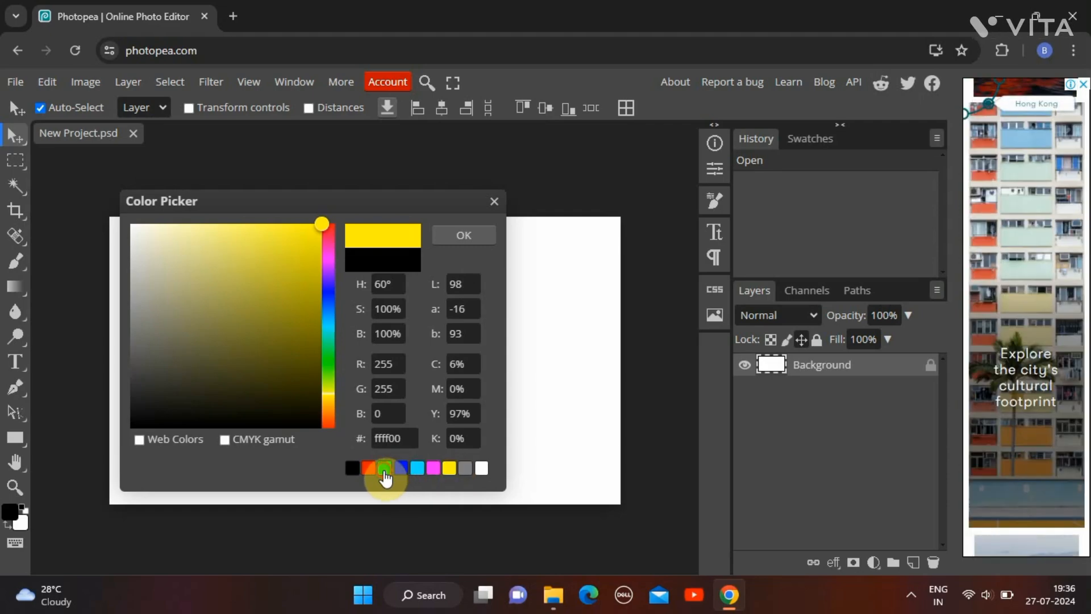
click(384, 470)
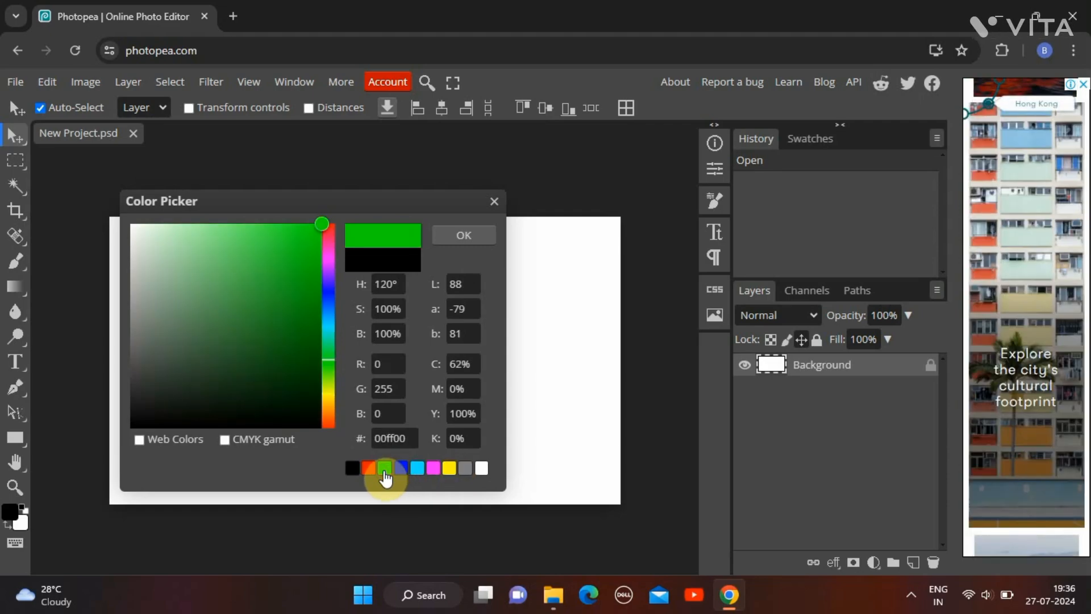
click(445, 235)
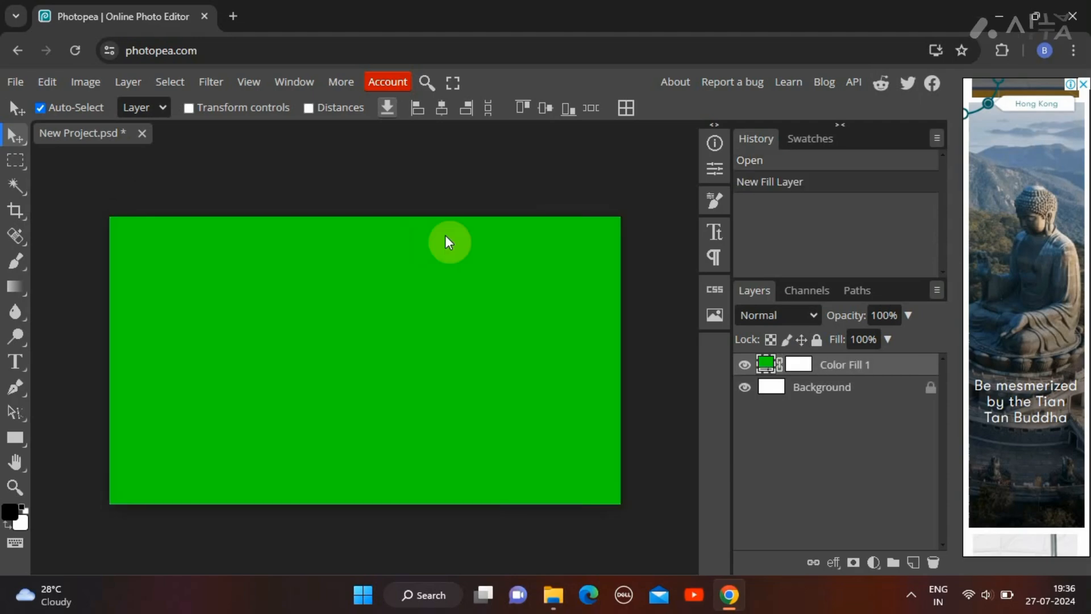
Start a horizontal text layer on the left half of the green canvas with a font size of 150 px
right_click(15, 363)
click(73, 363)
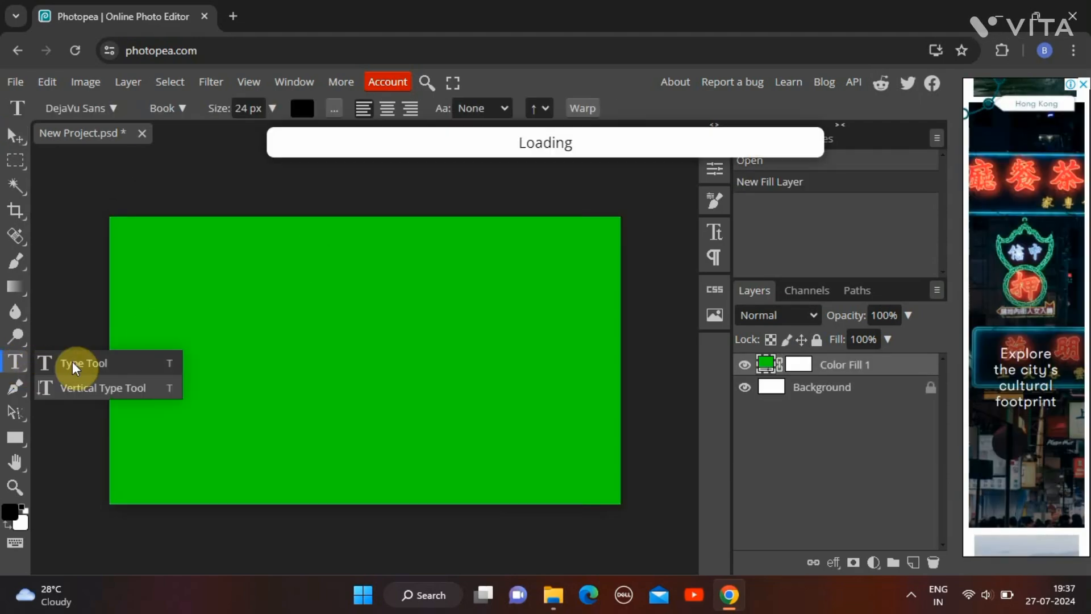
click(251, 338)
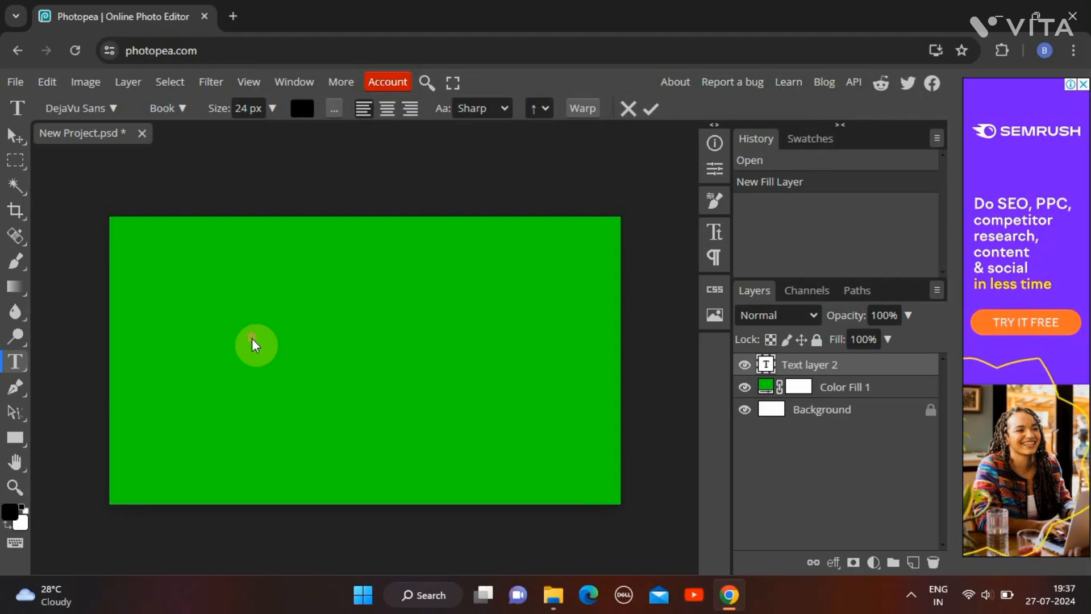
click(269, 108)
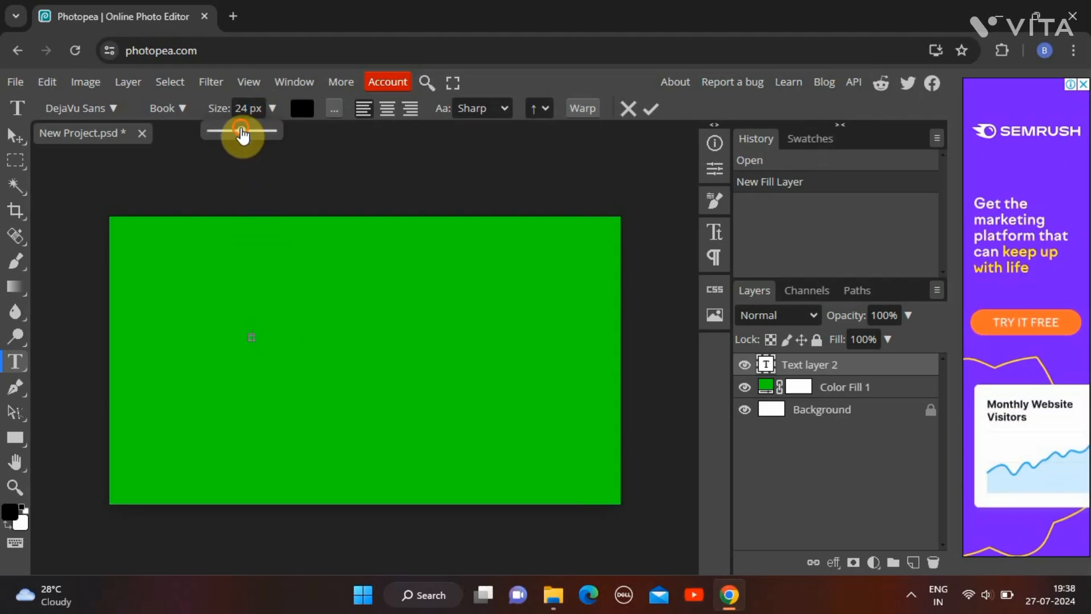
drag(243, 135, 276, 137)
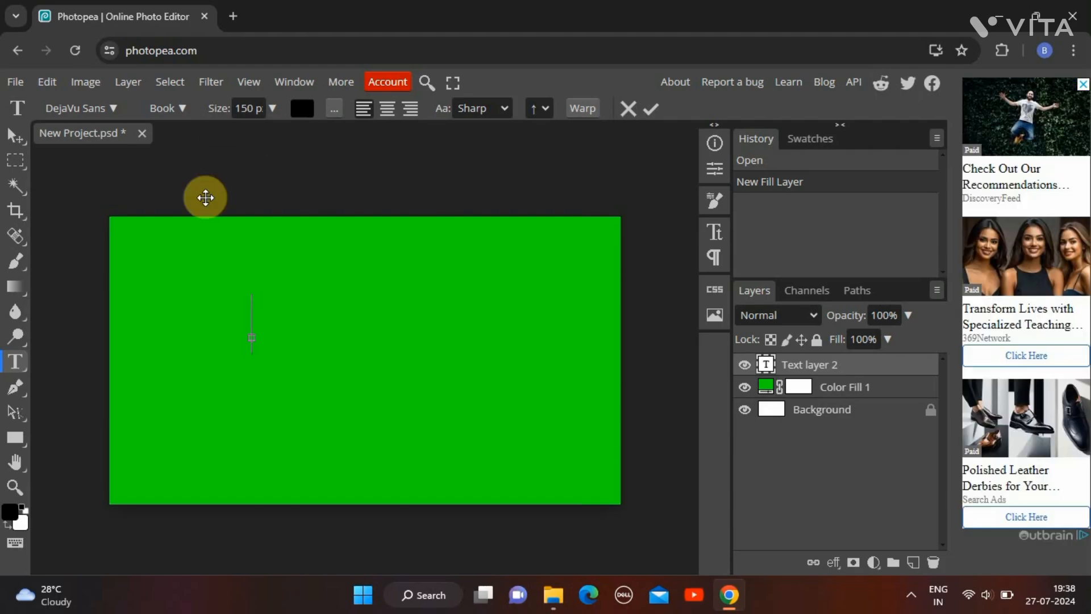
Set the text colour to white (ffffff)
click(301, 113)
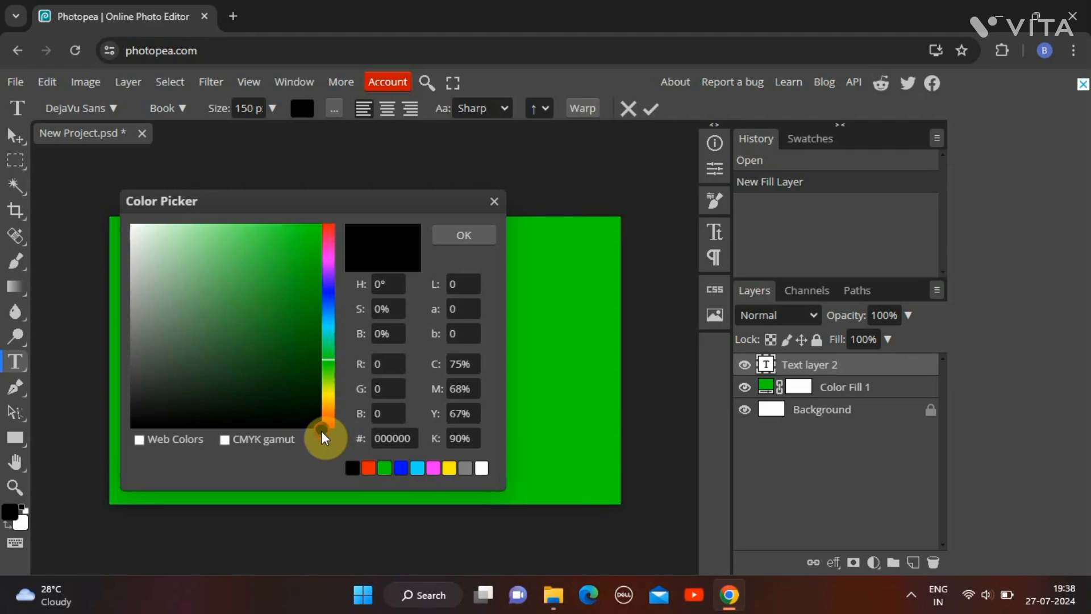
drag(138, 242, 126, 197)
click(137, 234)
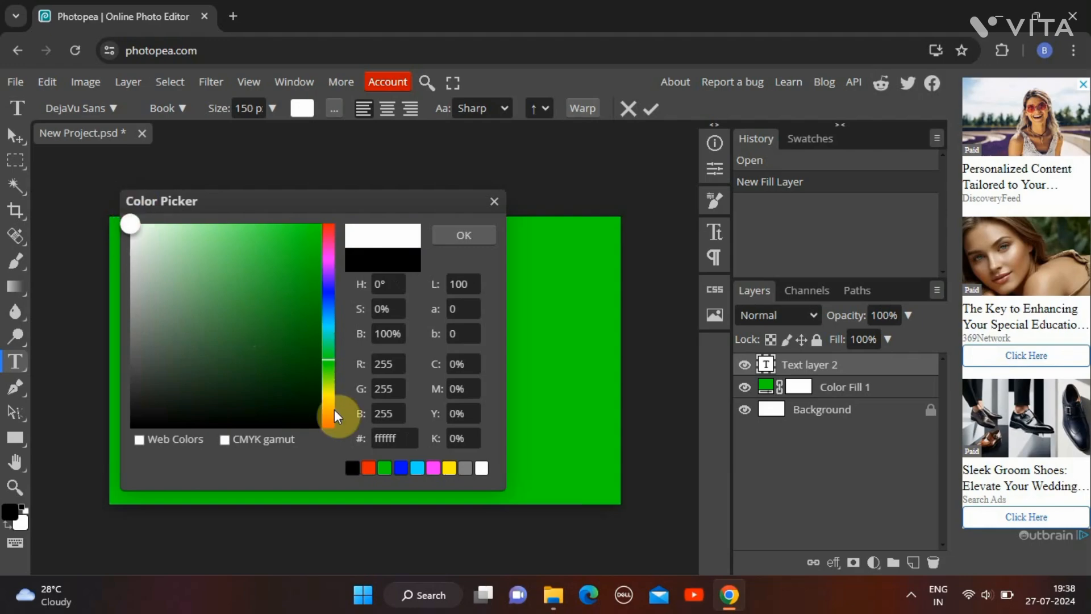
click(469, 235)
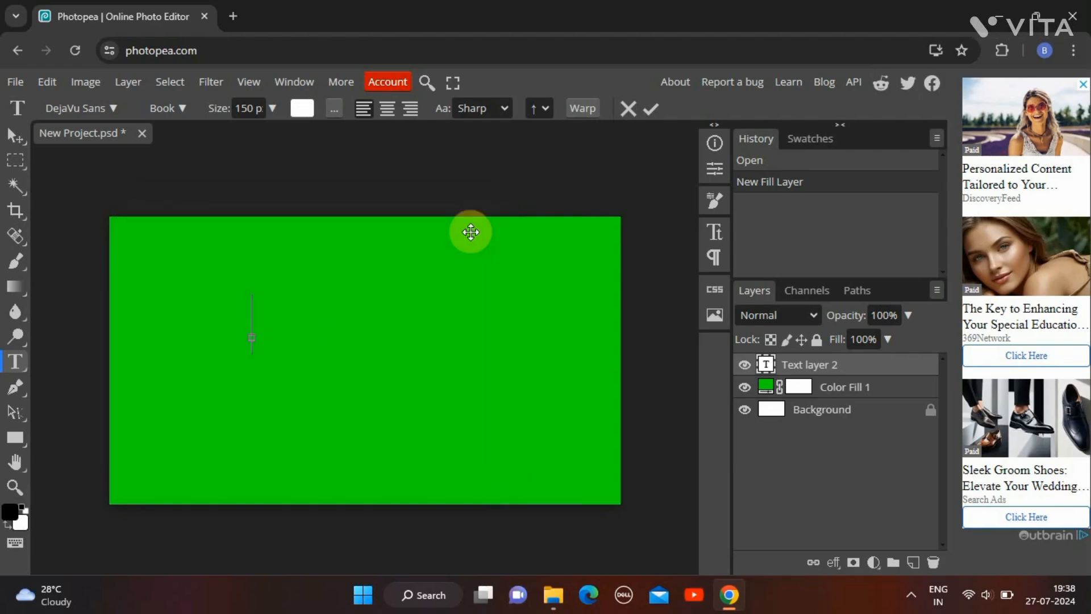
Change the text's font to Bowlby One
click(114, 108)
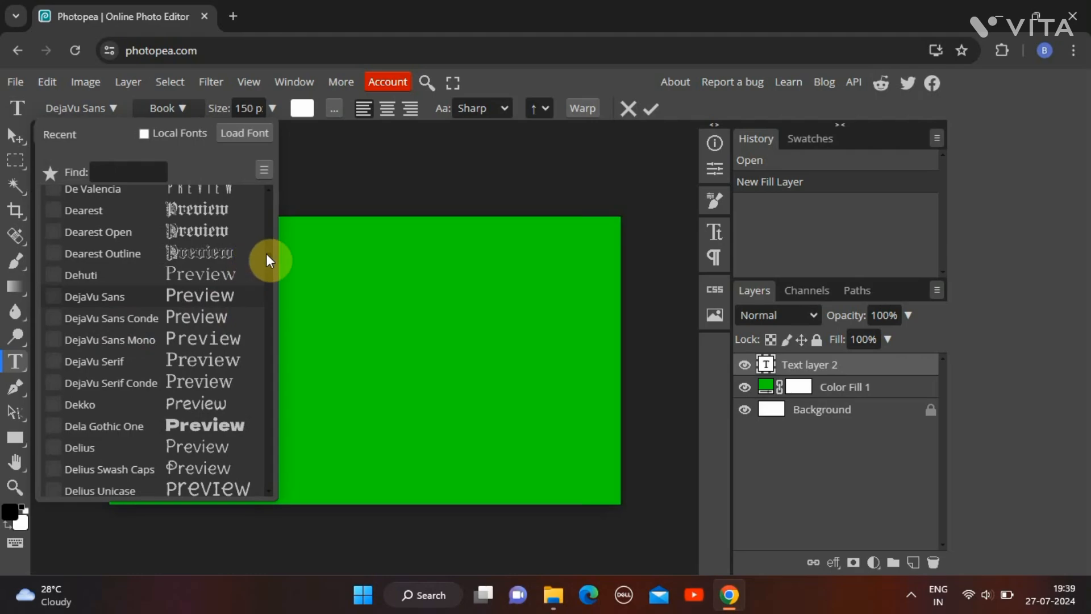
click(268, 280)
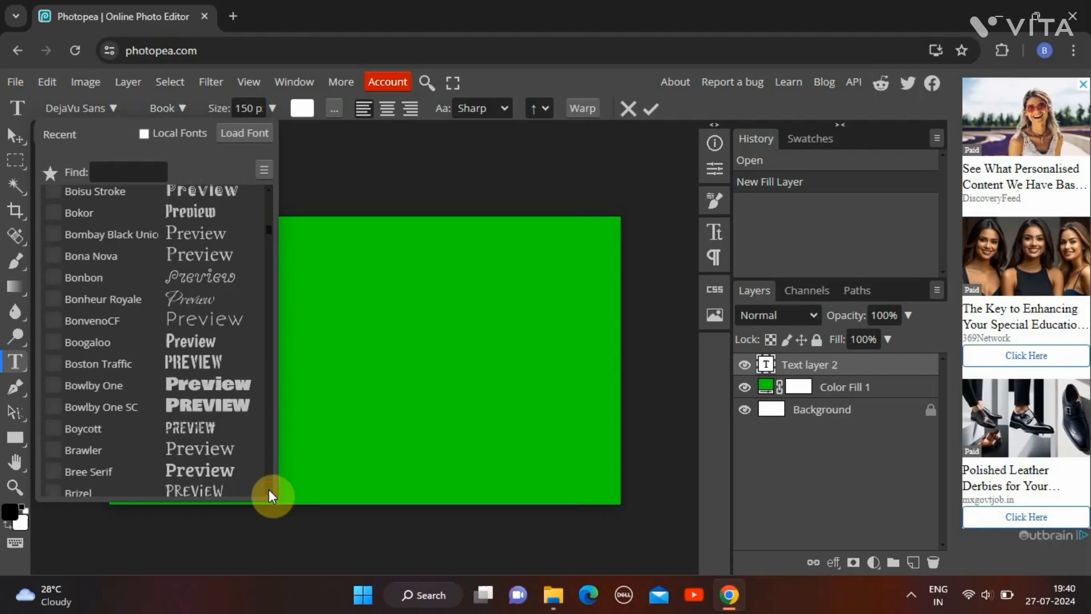
click(269, 491)
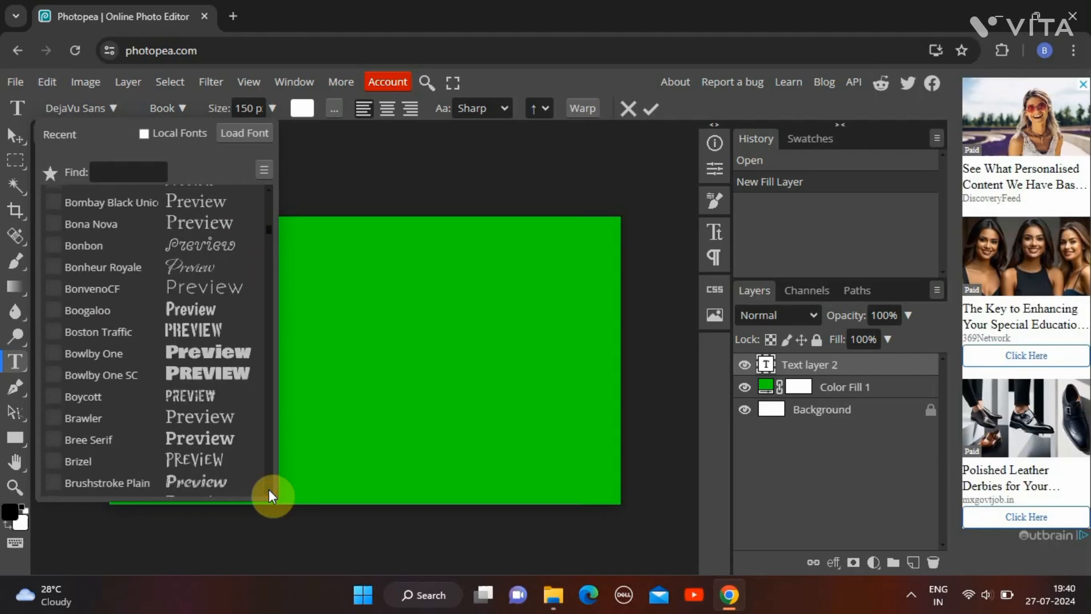
click(117, 351)
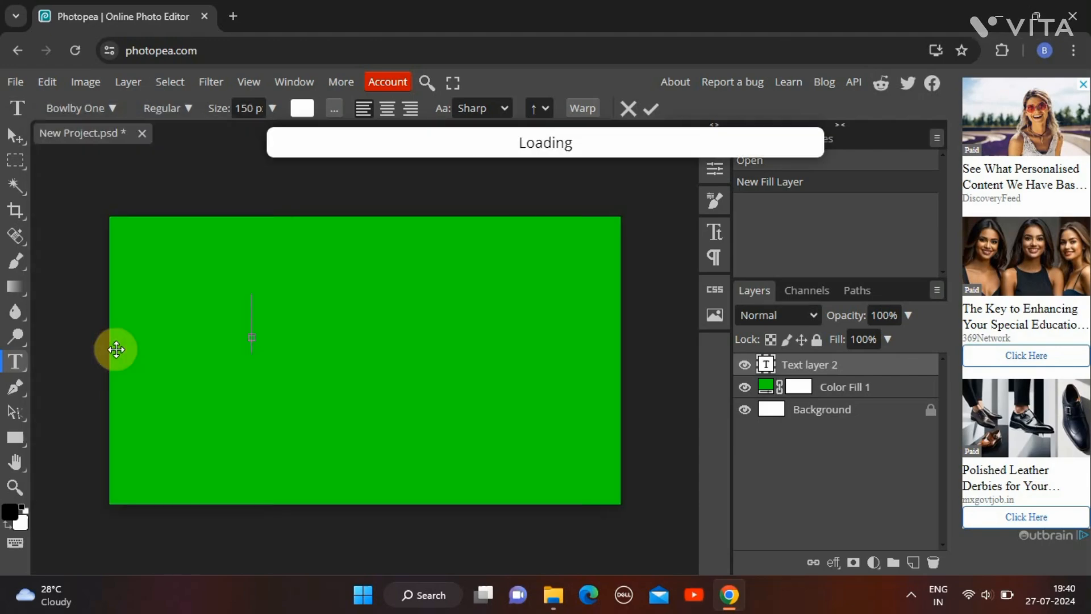
Enter DROP SHADOW on two lines, one word per line, and commit the text layer
text(D)
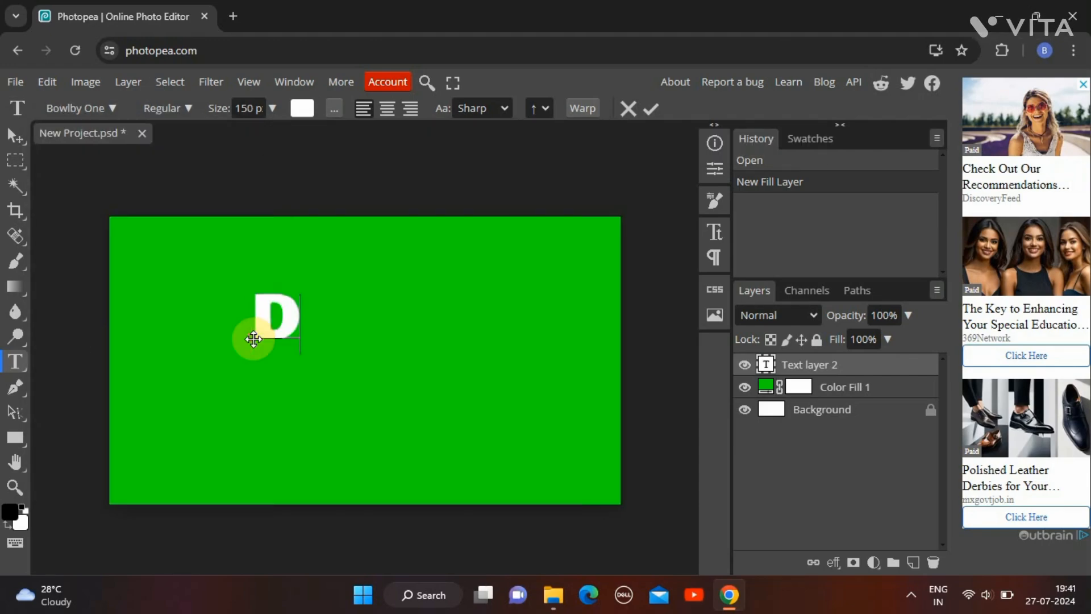
text(R)
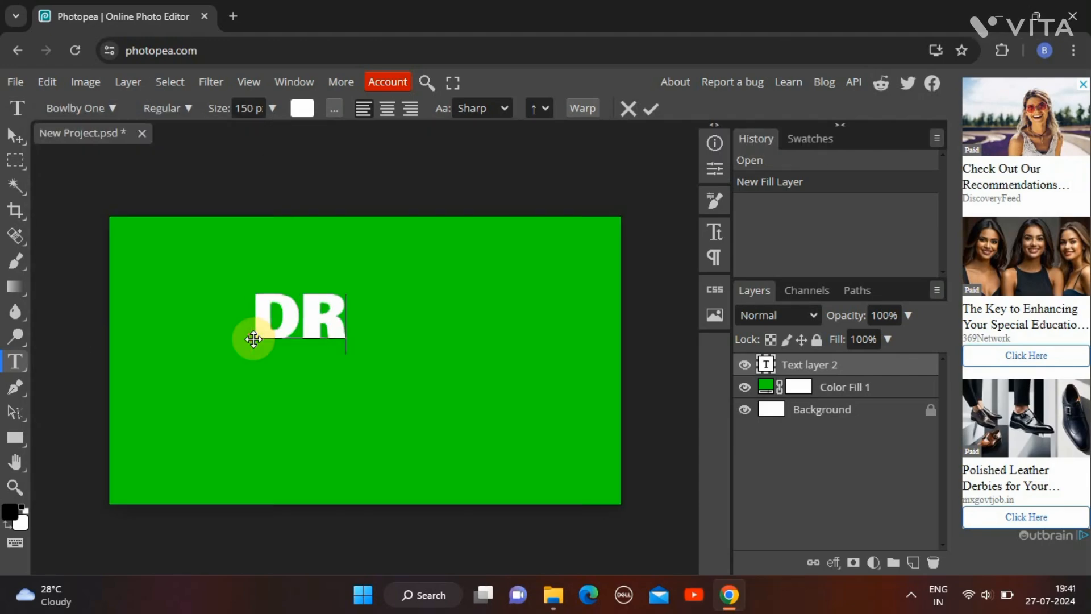
text(OP)
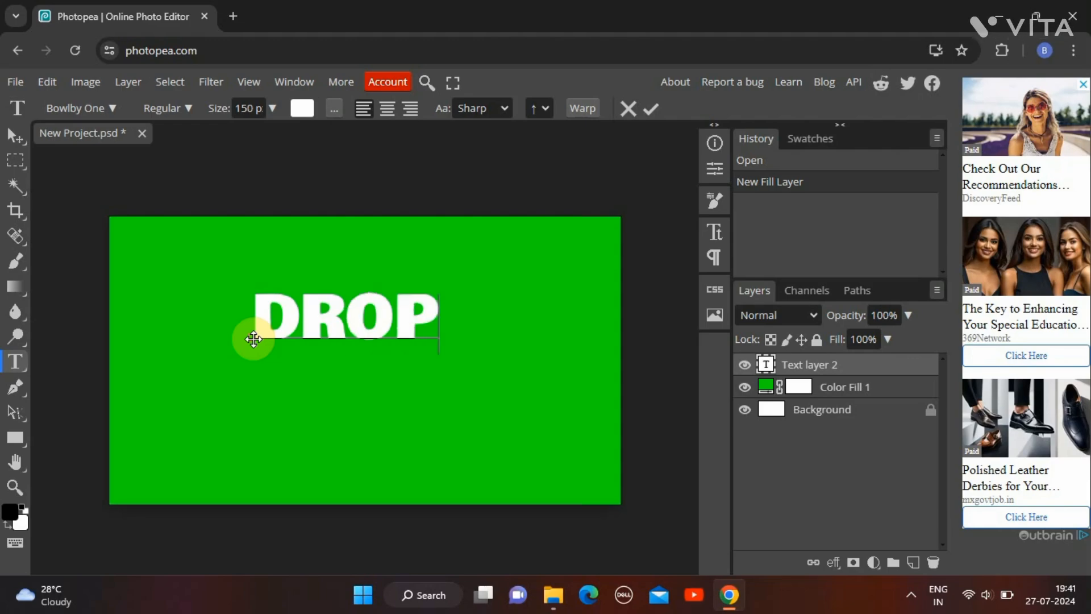
key(Return)
text(S)
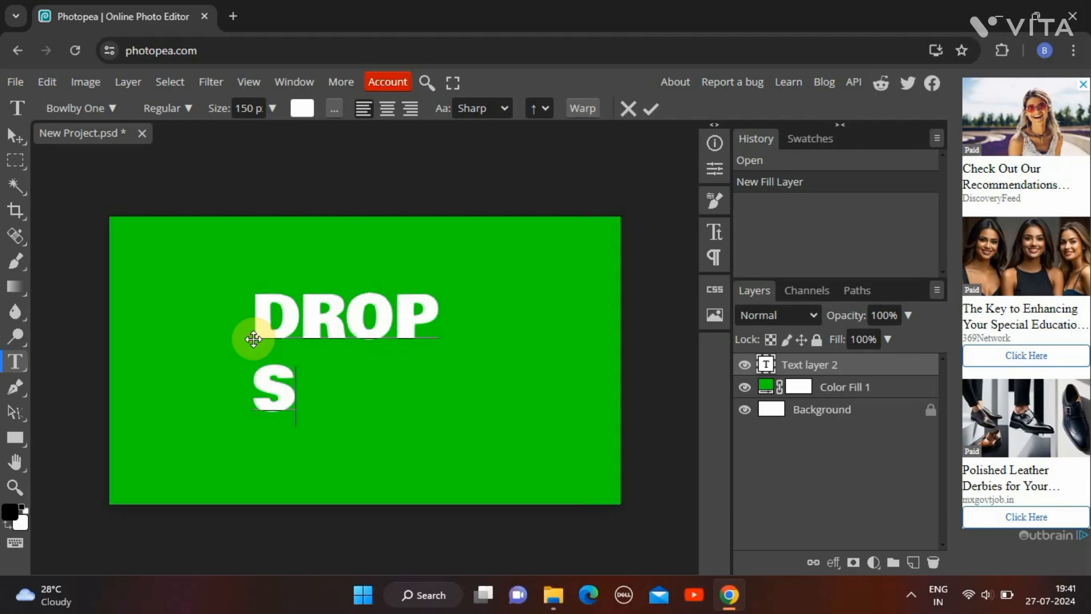
text(HADOW)
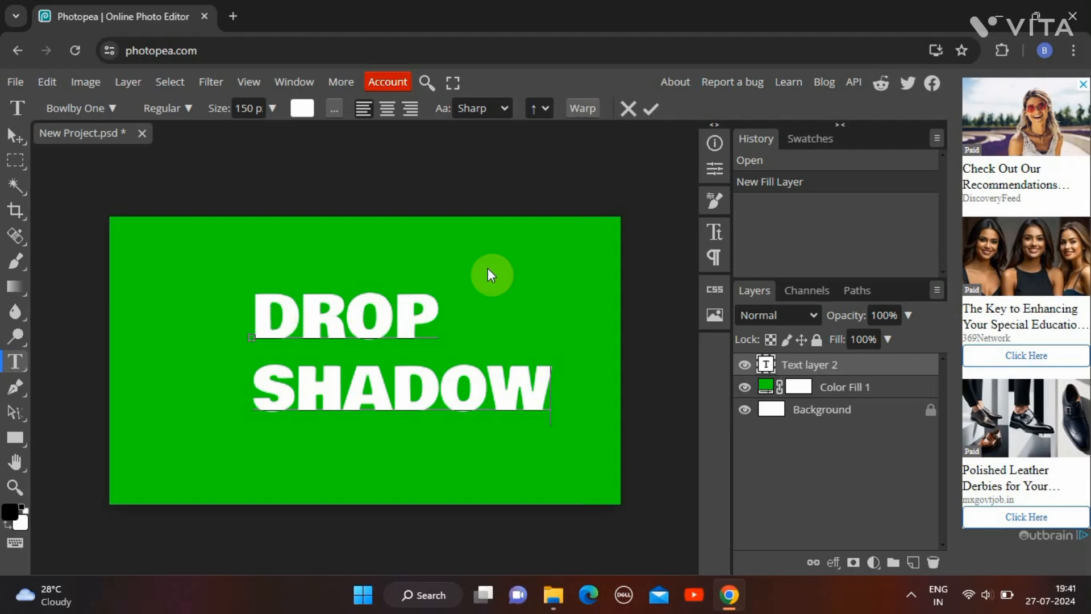
click(624, 292)
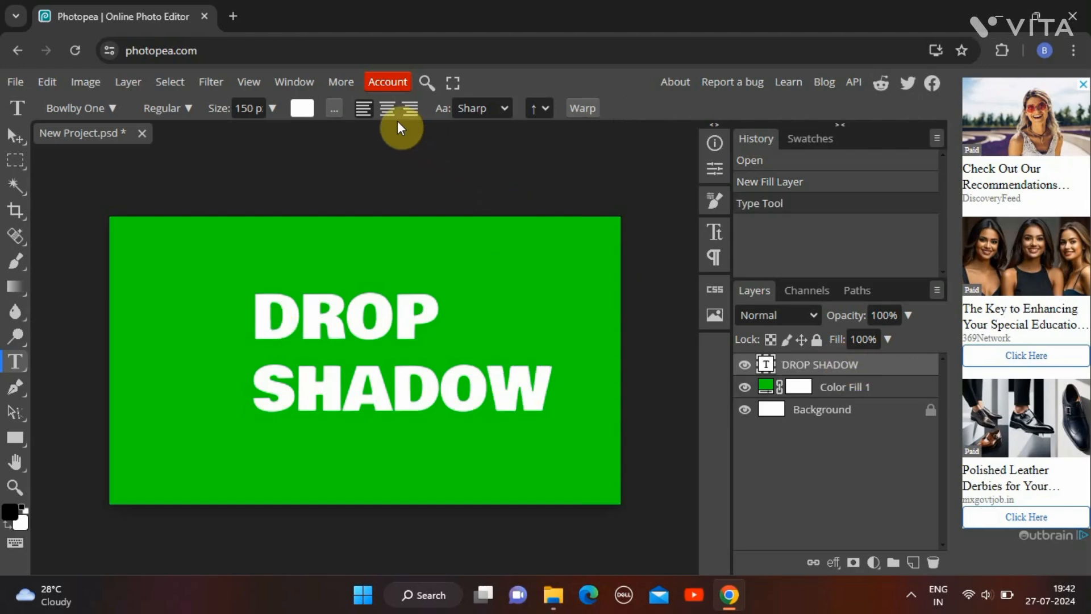
Keep the text left-aligned, move it to the middle of the canvas, and convert its layer to a smart object
click(385, 108)
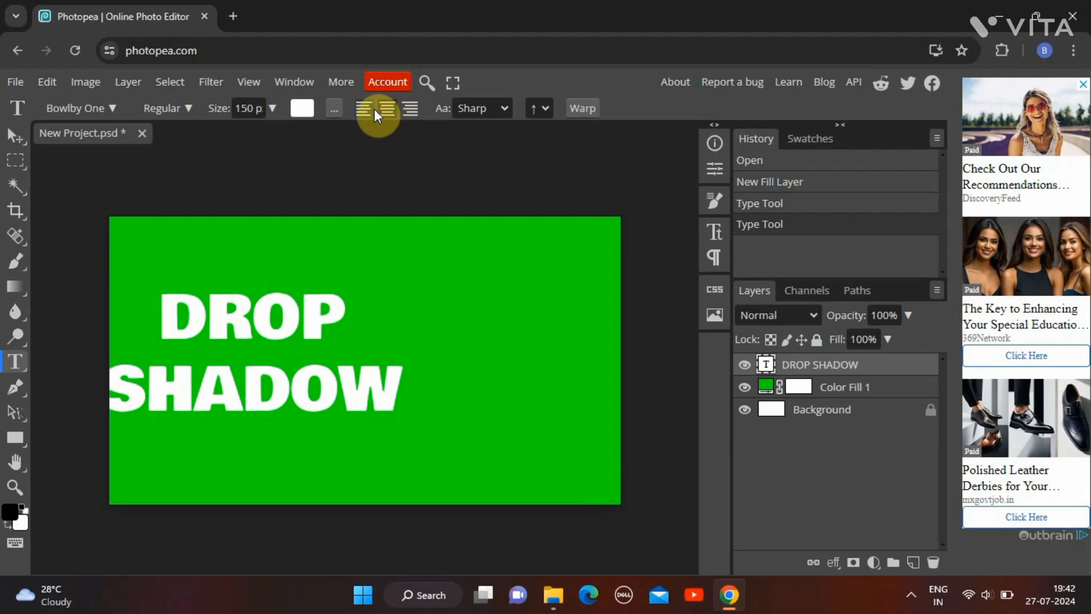
click(367, 108)
key(v)
drag(552, 384, 514, 396)
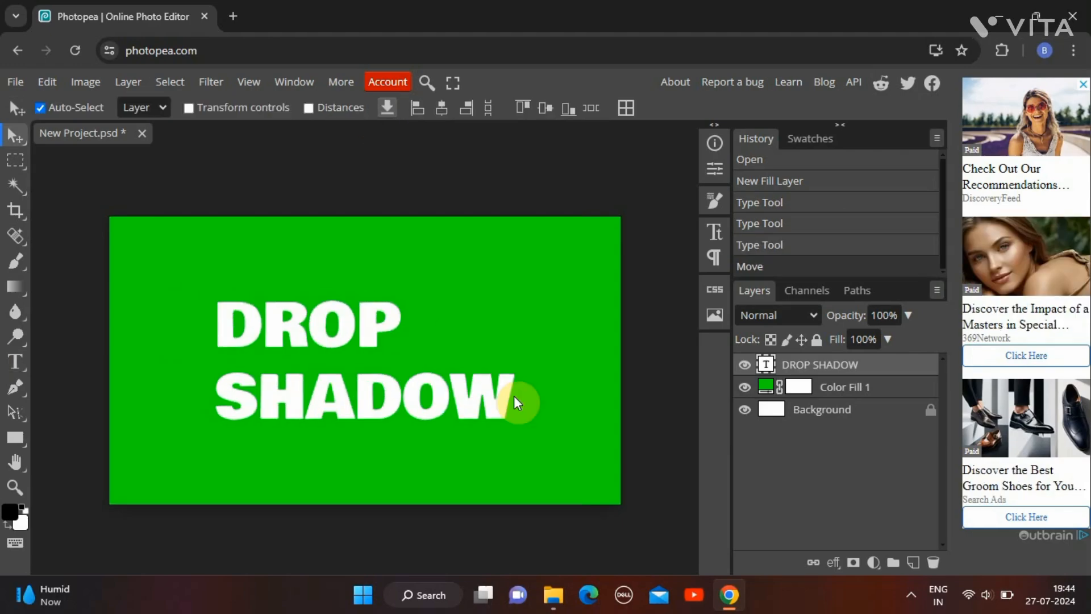
right_click(916, 373)
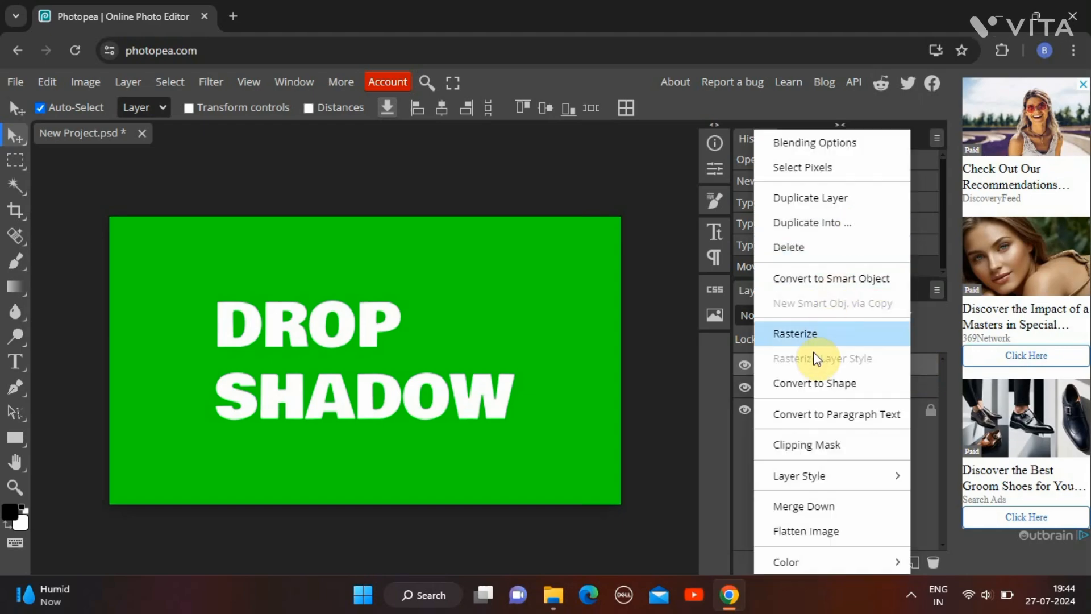
click(834, 279)
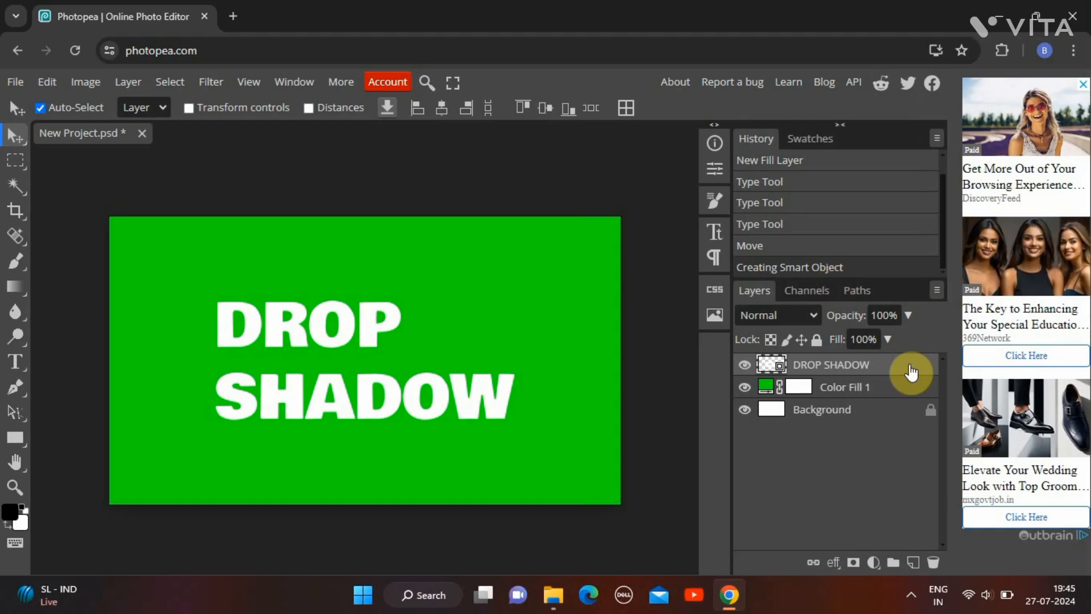
Enable the Drop Shadow layer style on the DROP SHADOW layer and add a second Drop Shadow effect
double_click(738, 374)
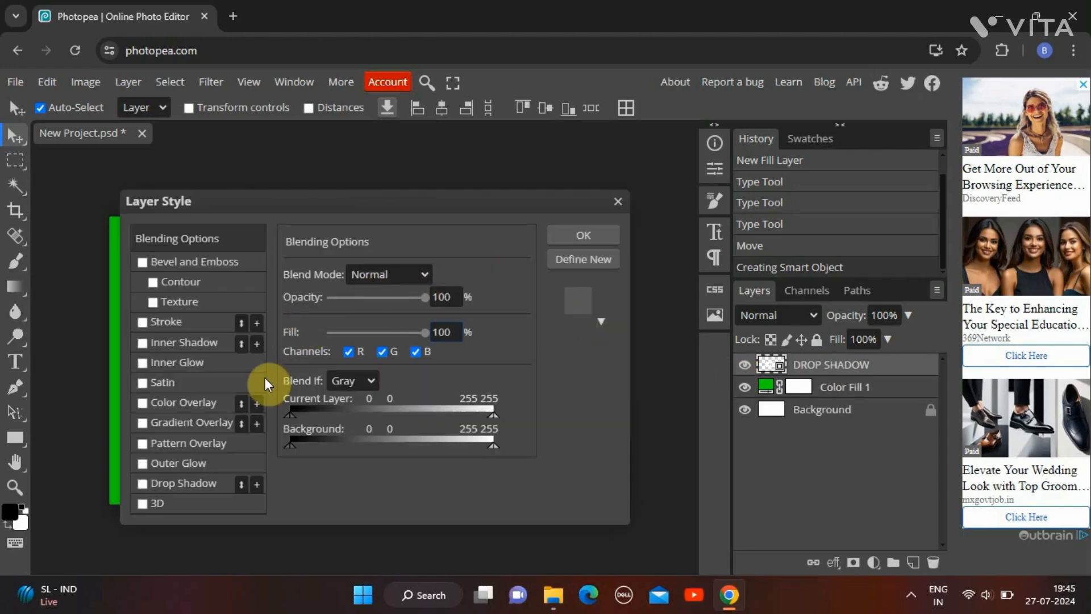
click(142, 483)
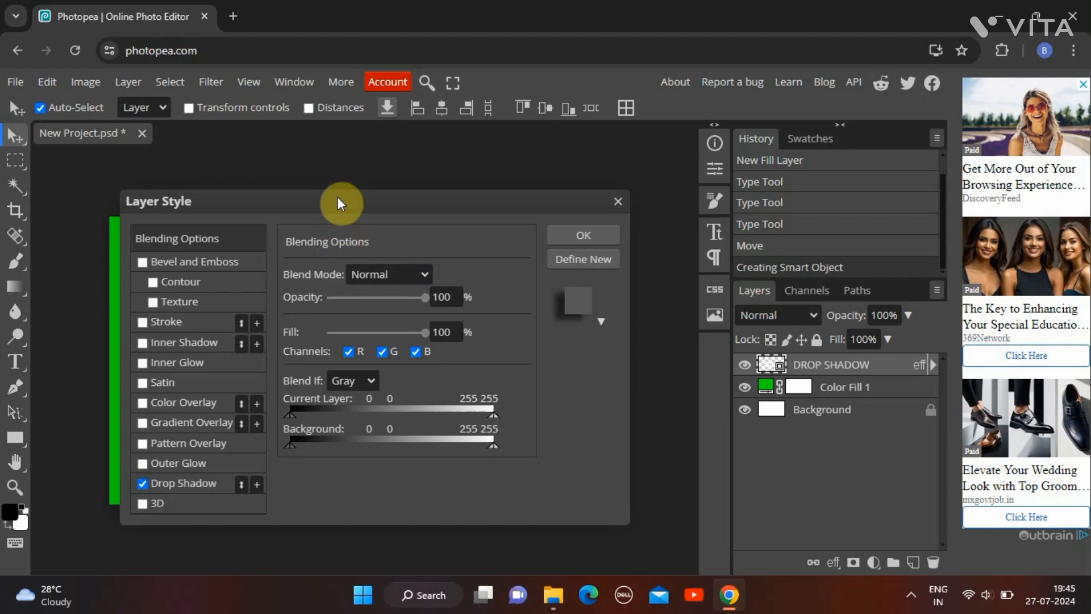
drag(337, 198, 766, 179)
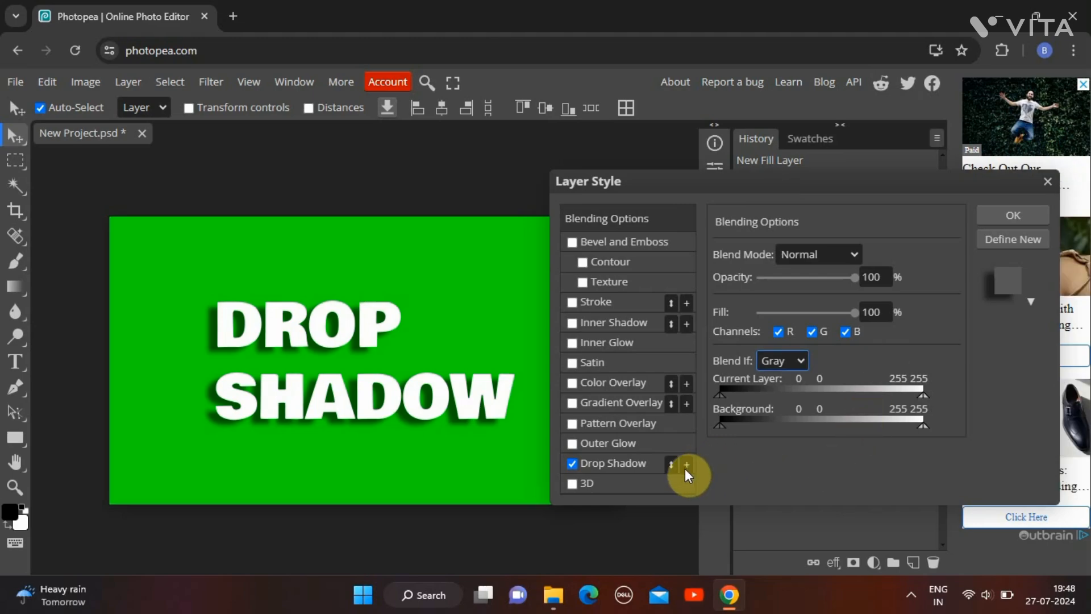
click(686, 464)
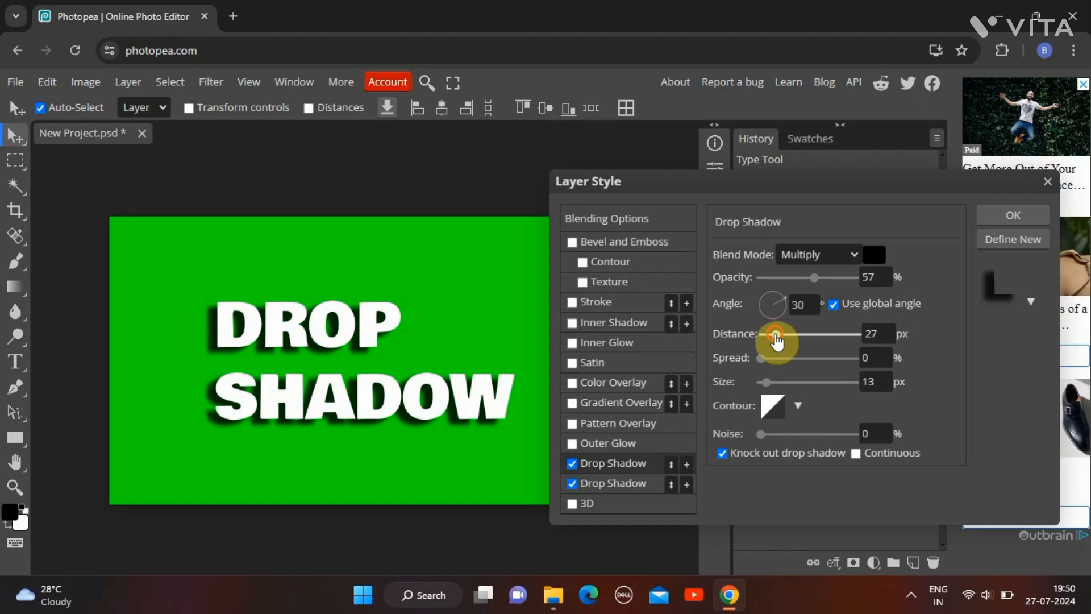
Set the drop shadow's distance to 28 px, spread to 11%, size to 14 px and angle to 150°, and apply the layer style
mouse_move(775, 340)
mouse_down()
mouse_move(811, 341)
mouse_move(779, 341)
mouse_up()
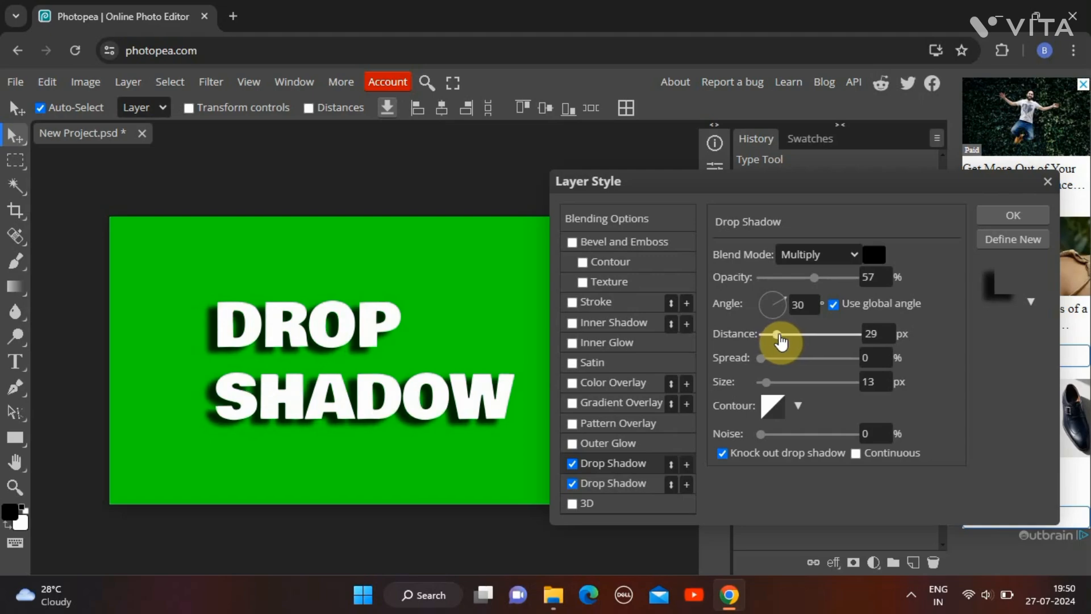
click(762, 358)
drag(762, 358, 769, 386)
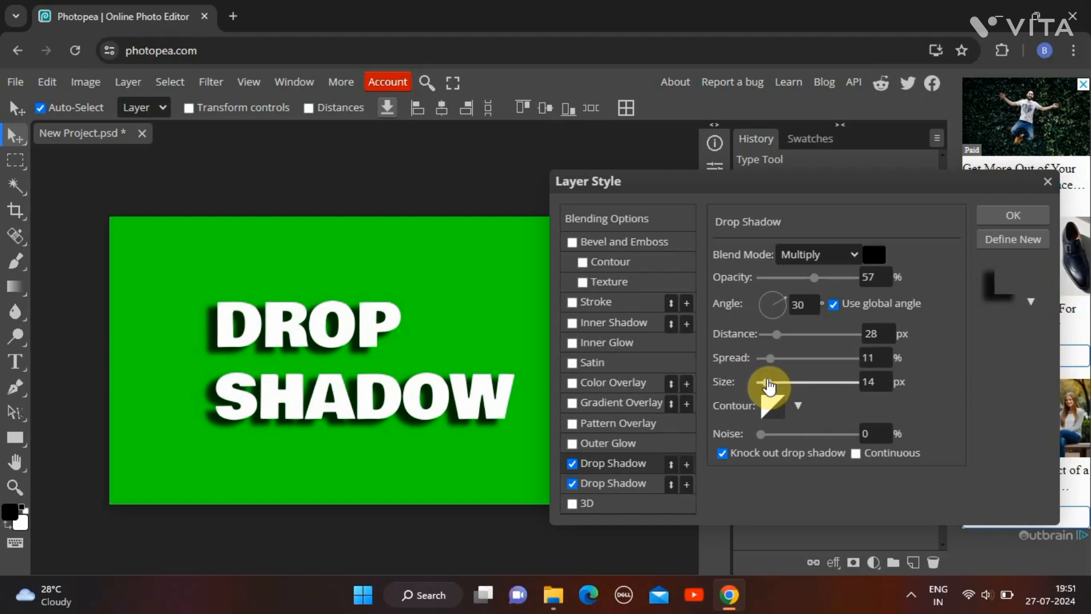
drag(786, 302, 650, 233)
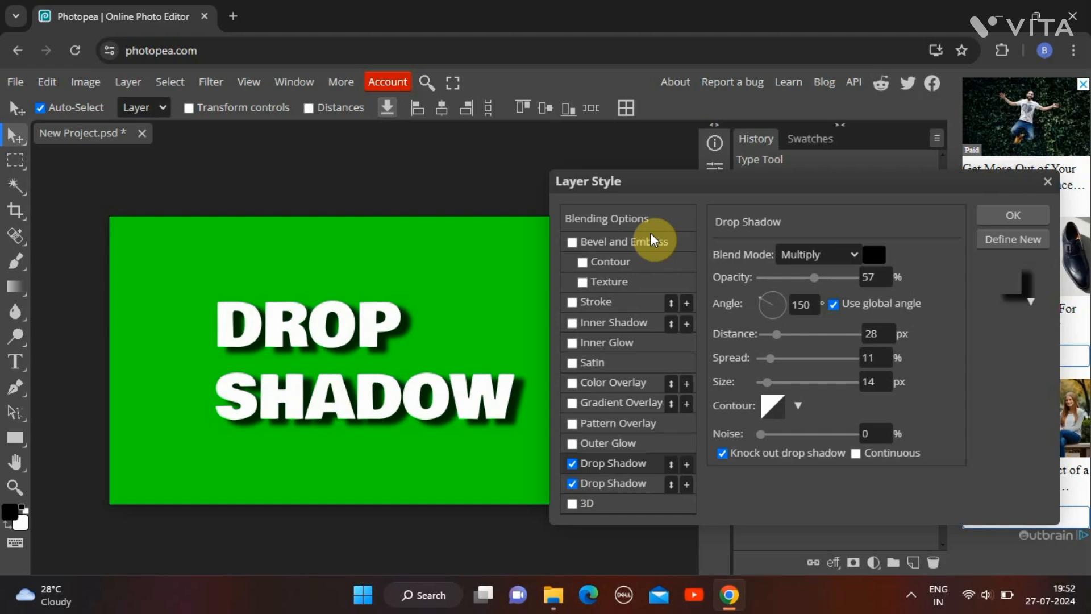
click(1024, 215)
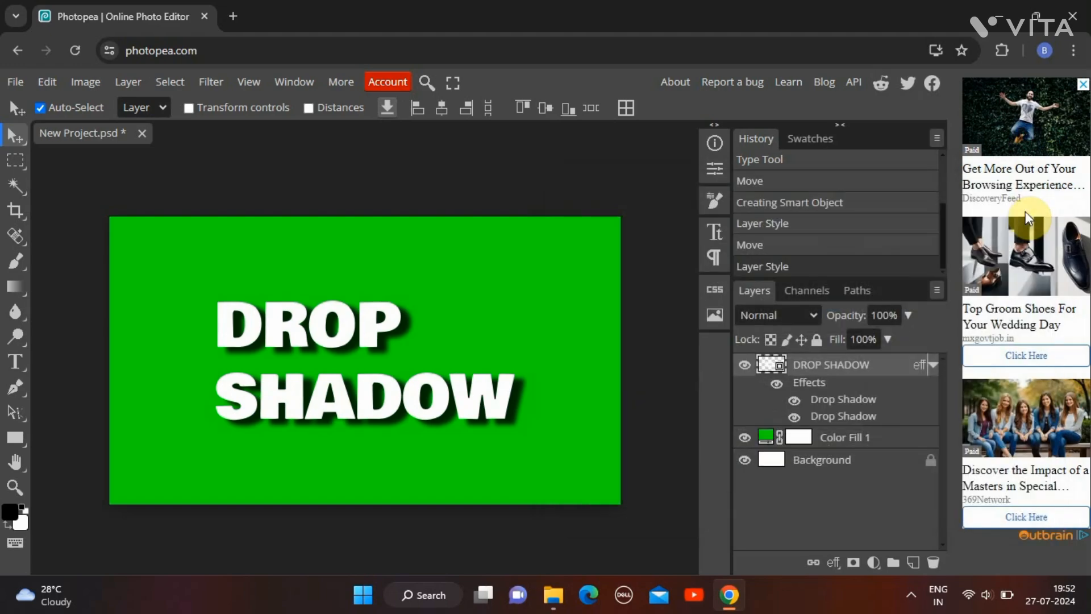